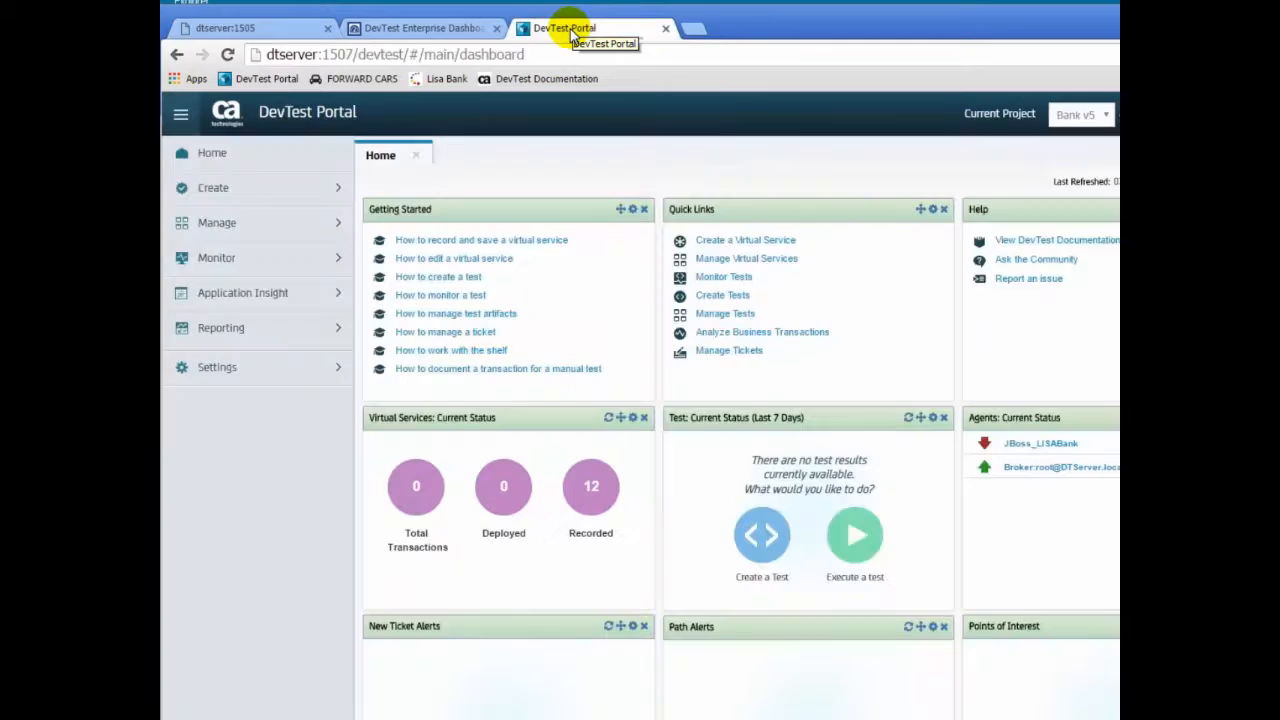
- Open the project's access-control Roles list from the Settings section
click(332, 372)
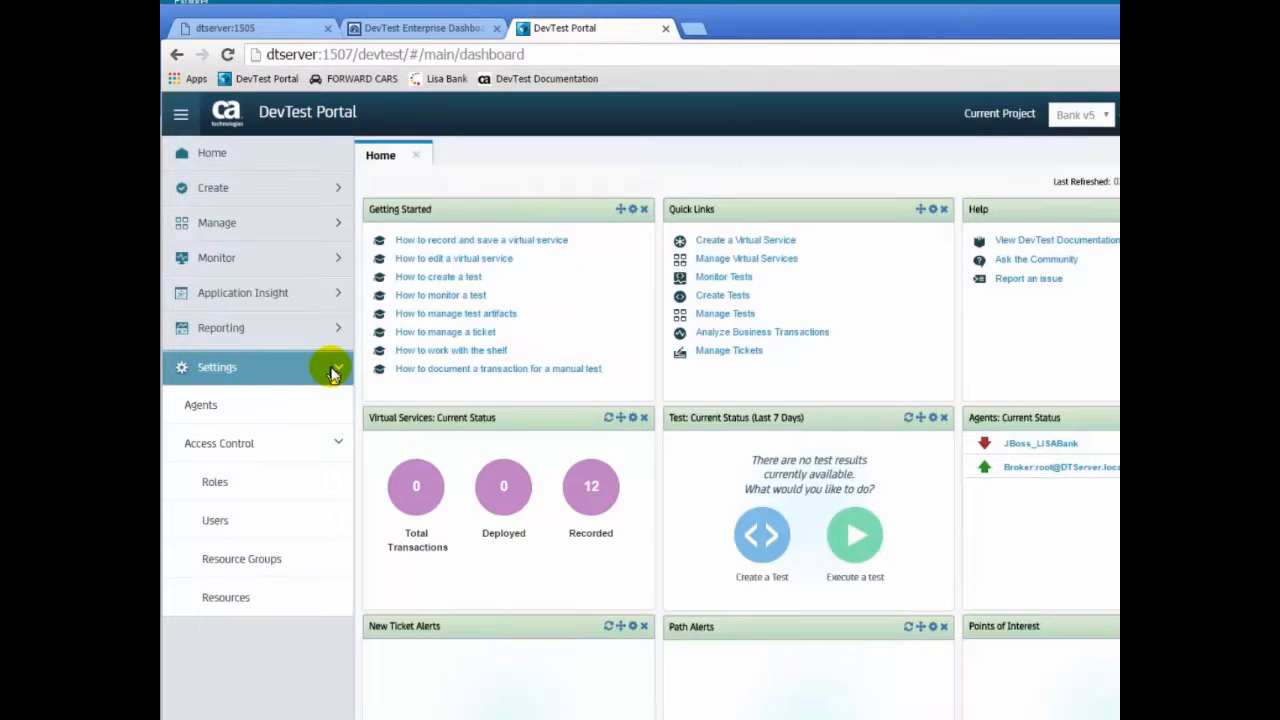
click(264, 488)
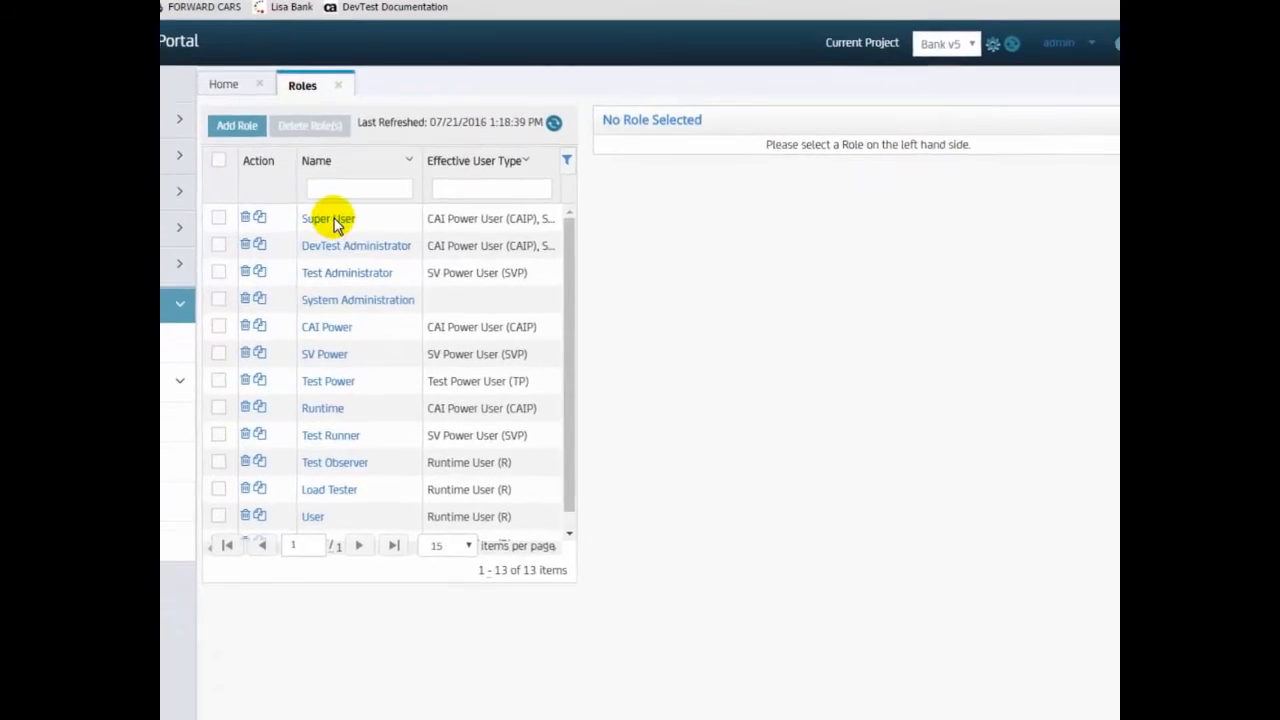
- Inspect the Super User role, then the Guest role's DevTest Workstation permissions
click(290, 202)
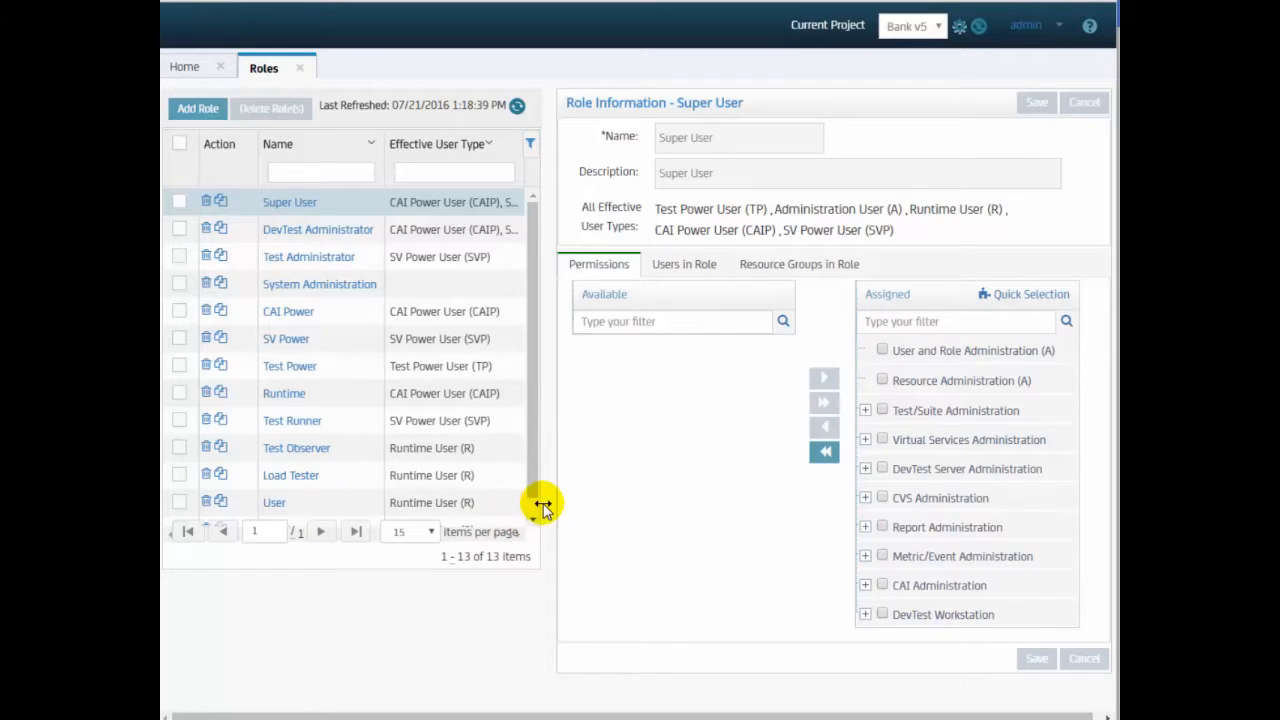
scroll(529, 509, down, 1)
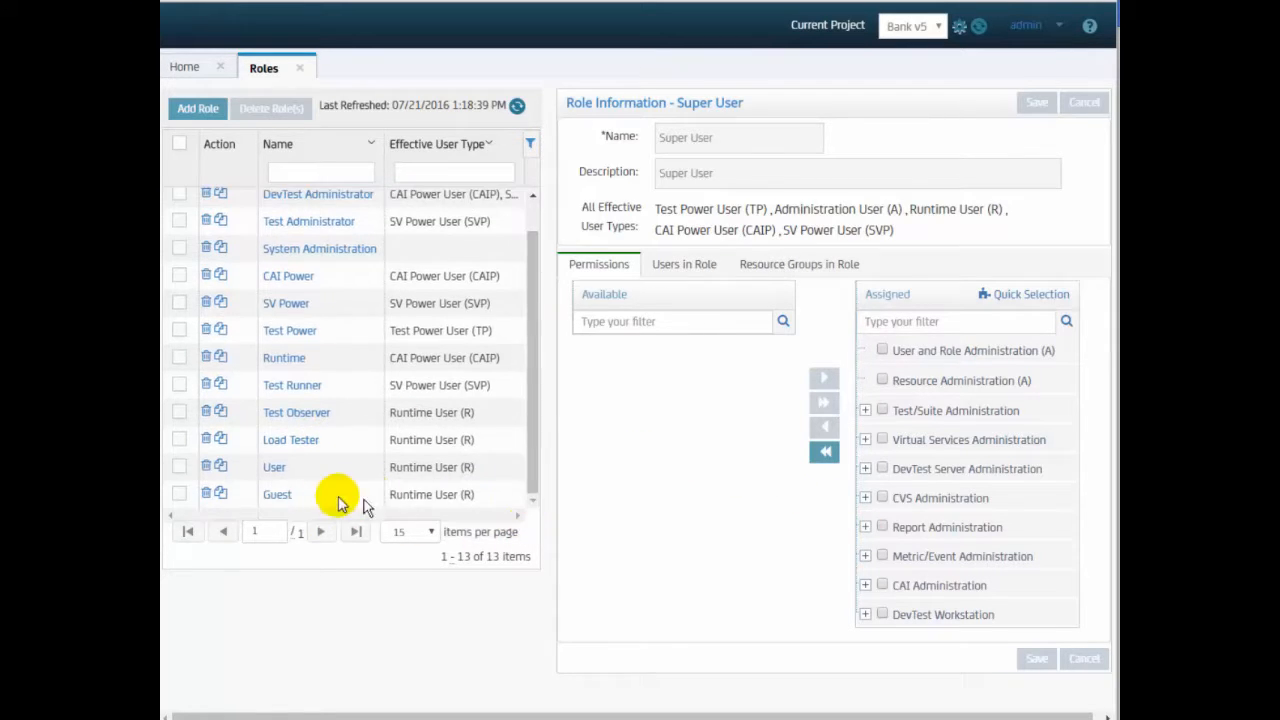
click(274, 495)
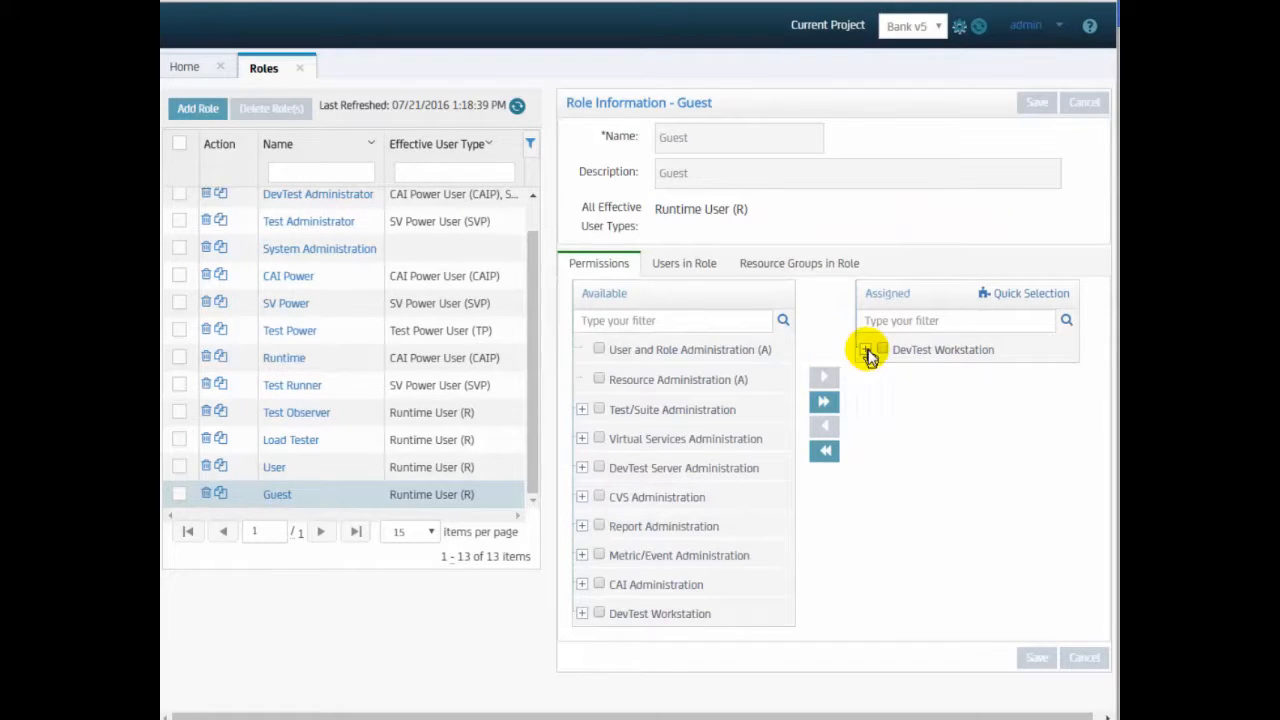
click(866, 349)
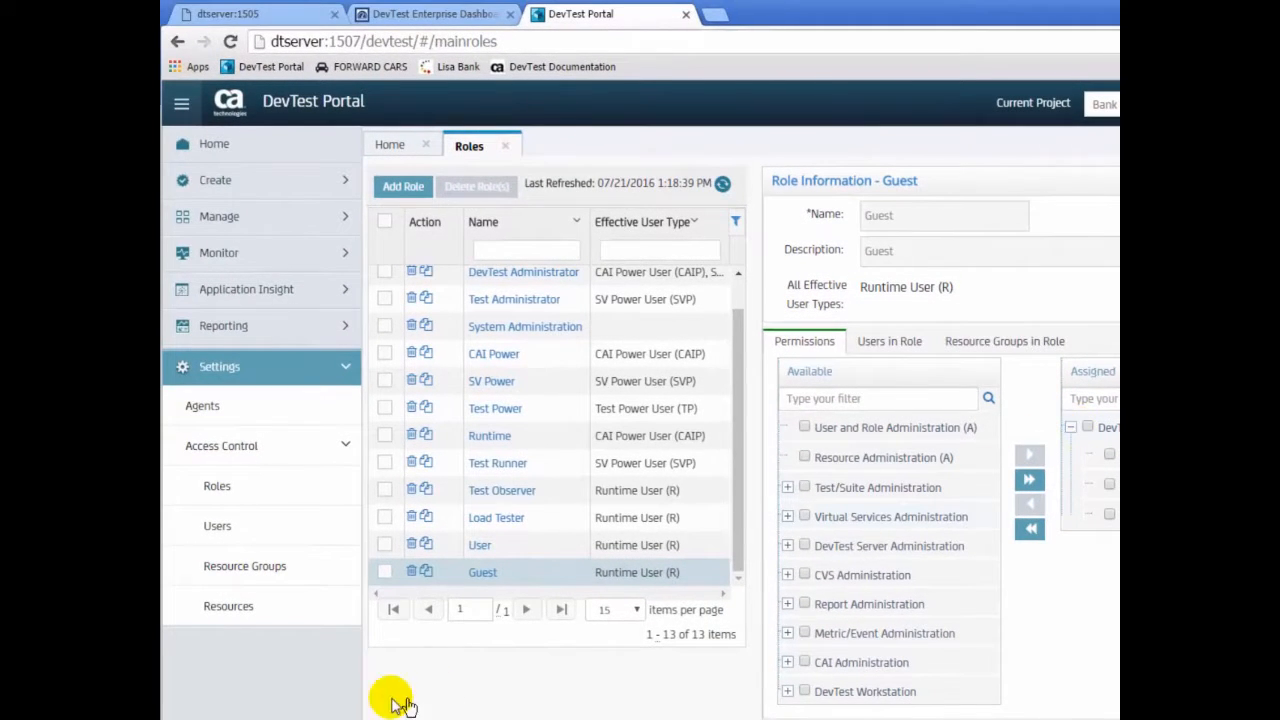
- Show the Resources list with a wider Name column, then go to the Users list
click(258, 612)
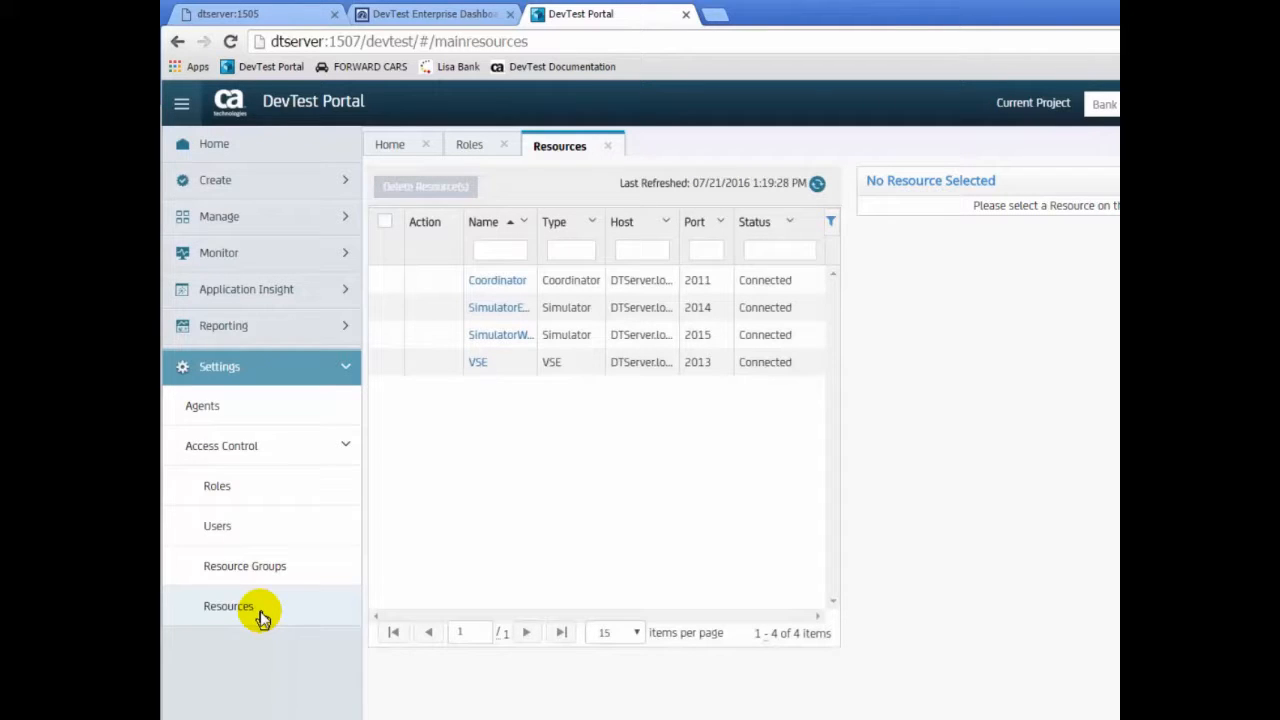
drag(535, 230, 582, 236)
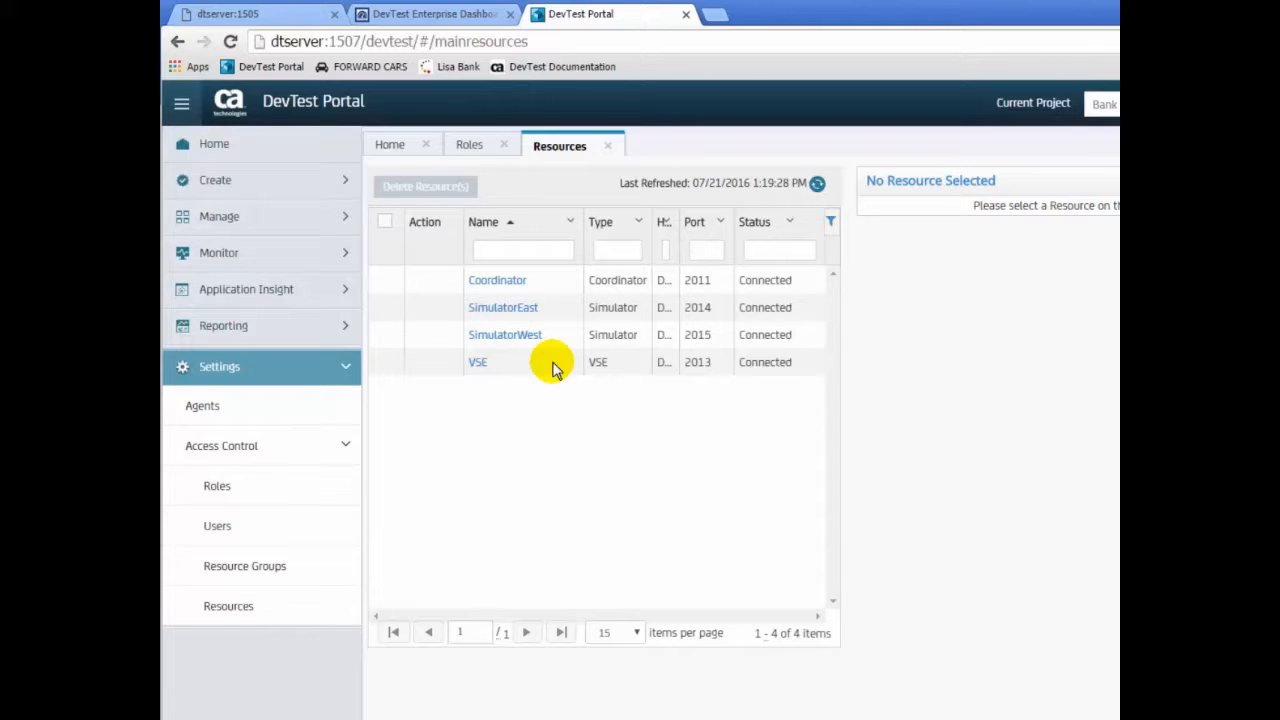
click(231, 541)
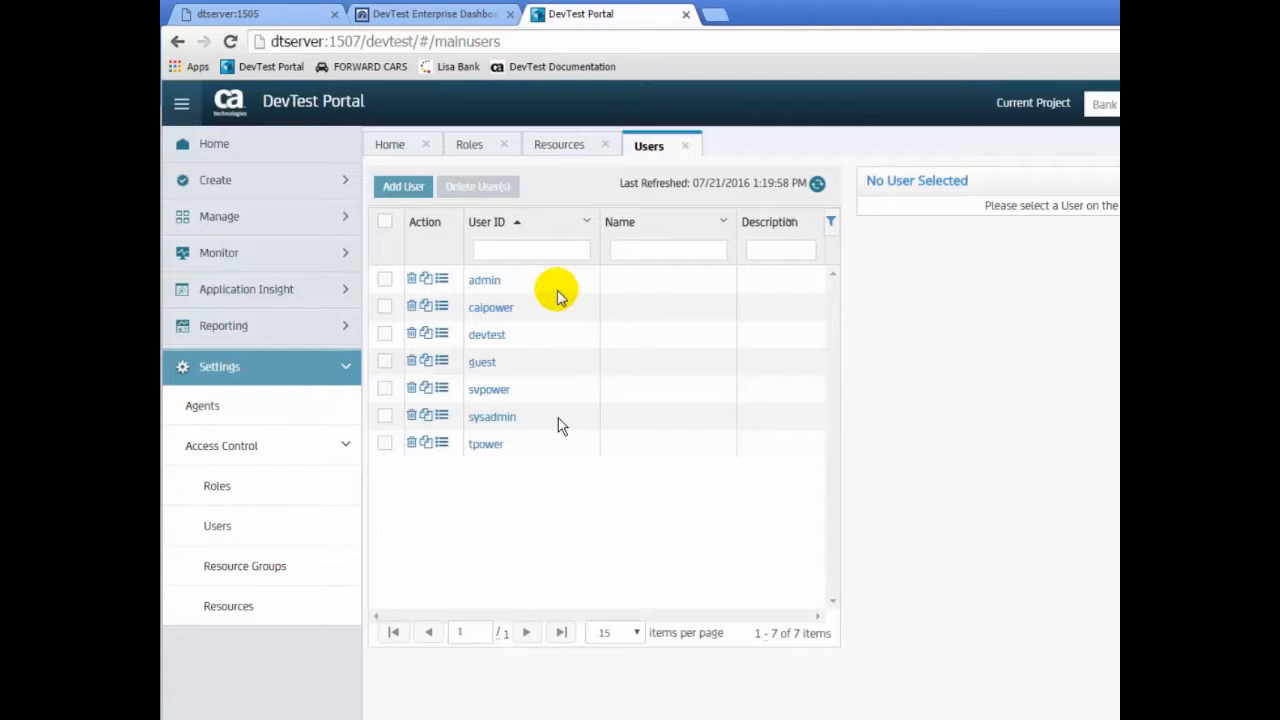
- Set and confirm a new password for the caipower account, then save it
click(442, 307)
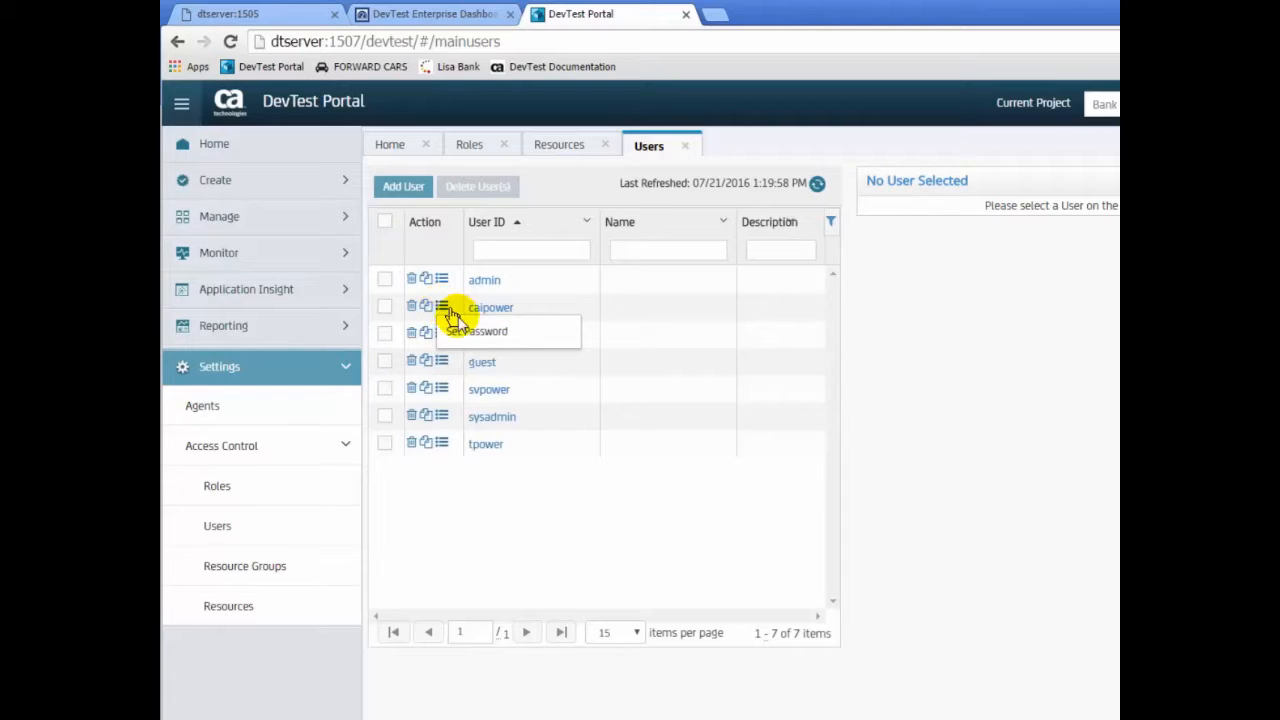
click(472, 335)
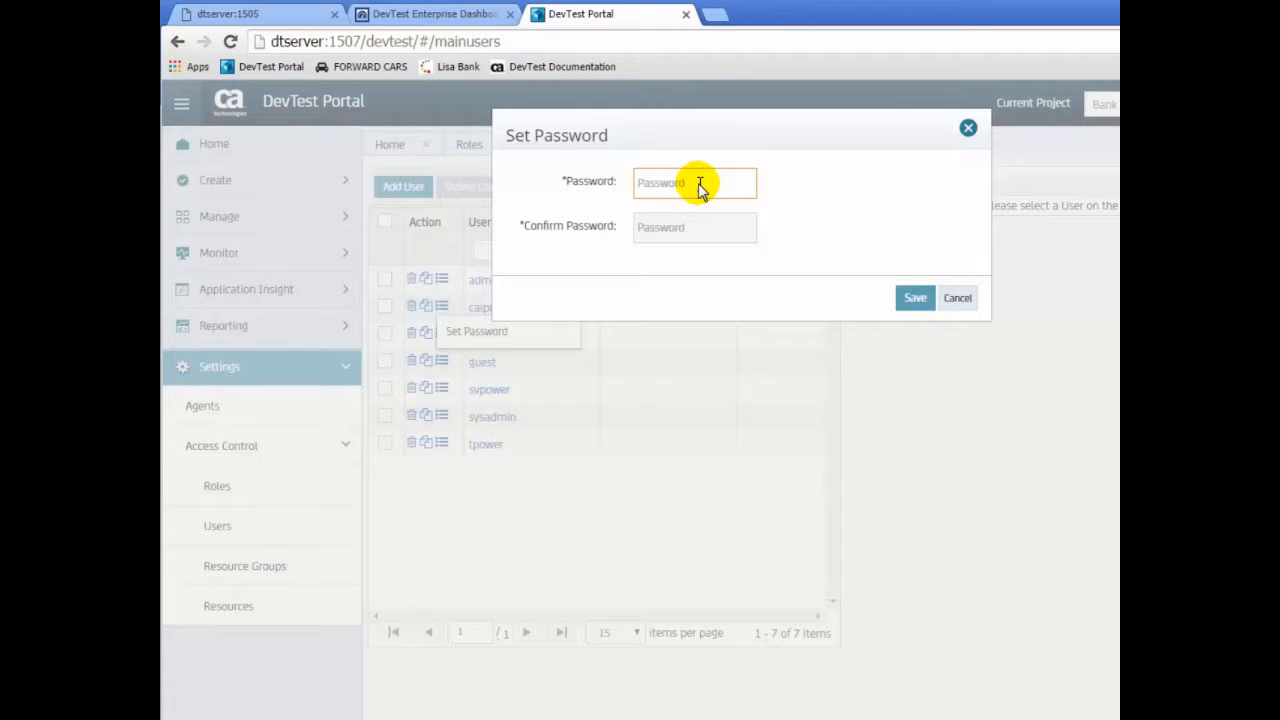
text(******)
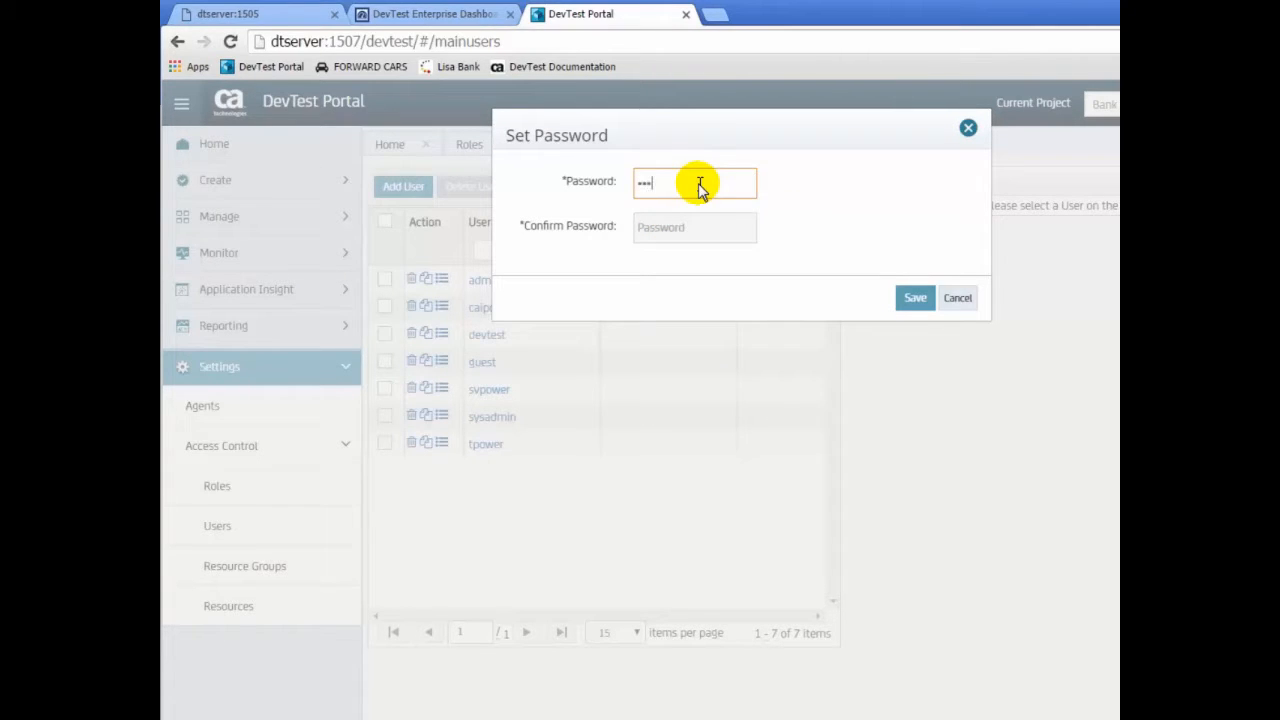
click(698, 237)
text(******)
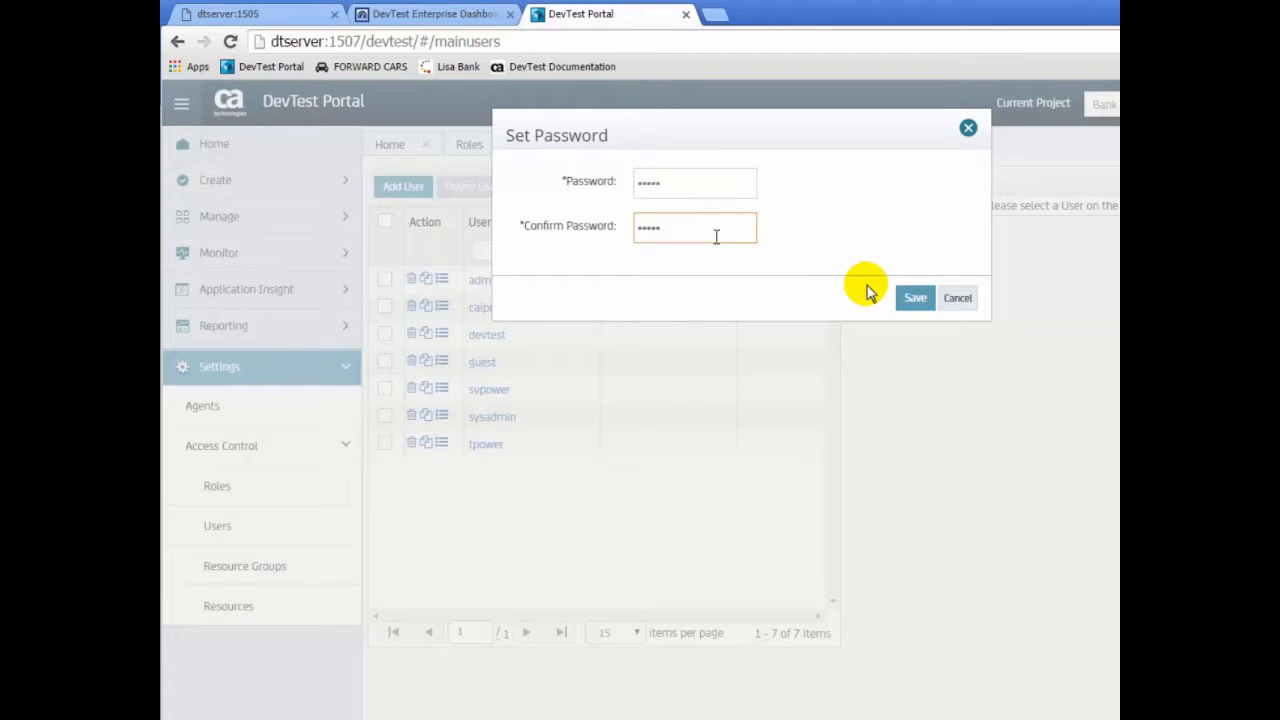
click(908, 297)
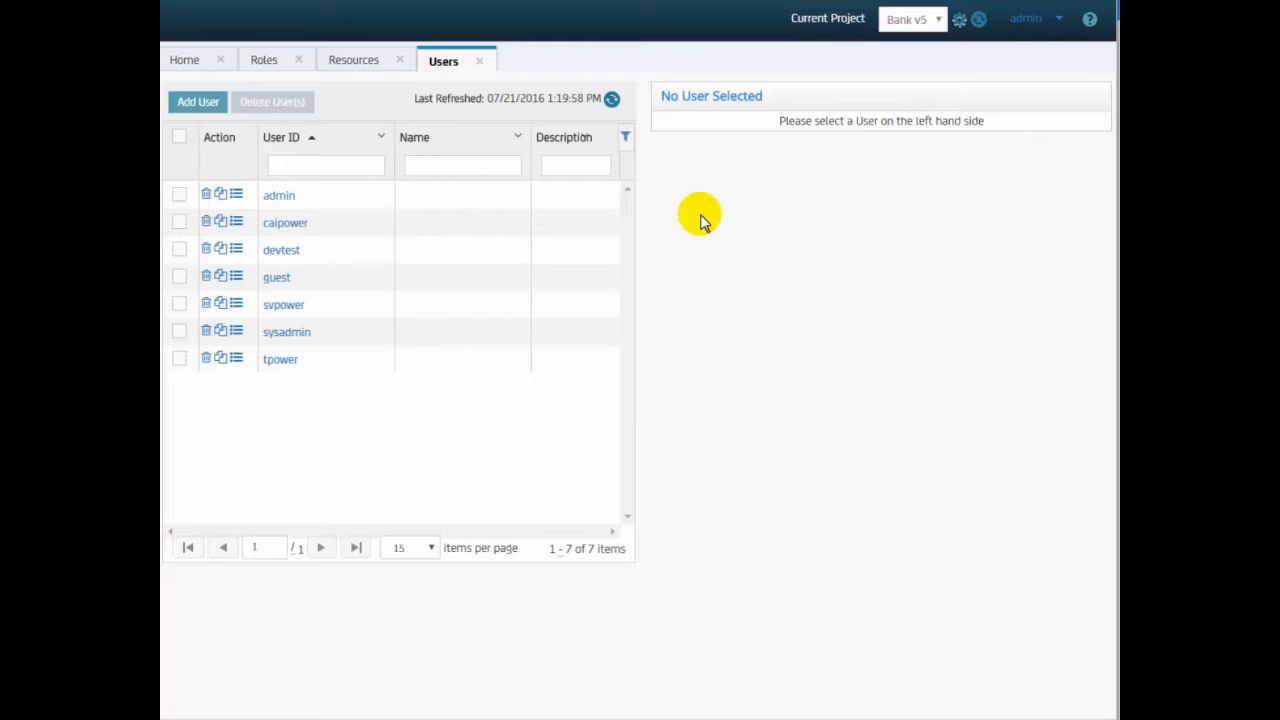
- Start a new user with its user ID, display name and matching password
click(198, 102)
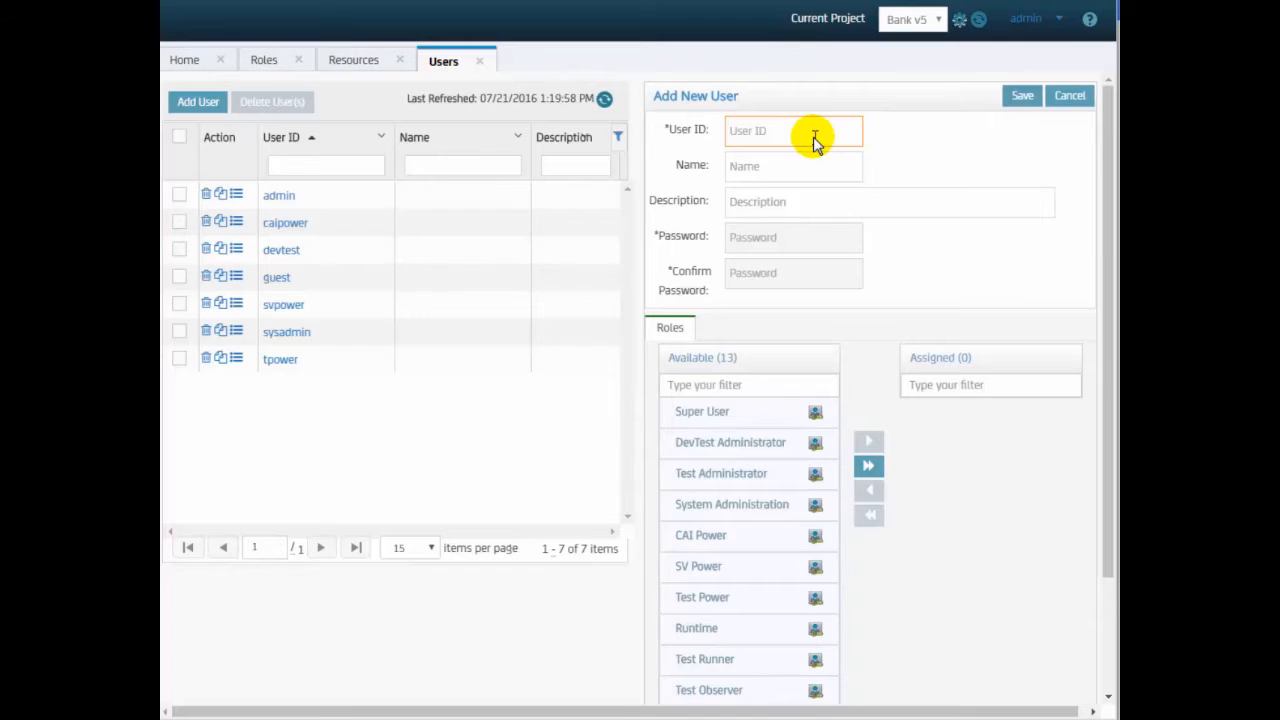
text(stephen)
click(808, 172)
text(Stephen)
click(801, 238)
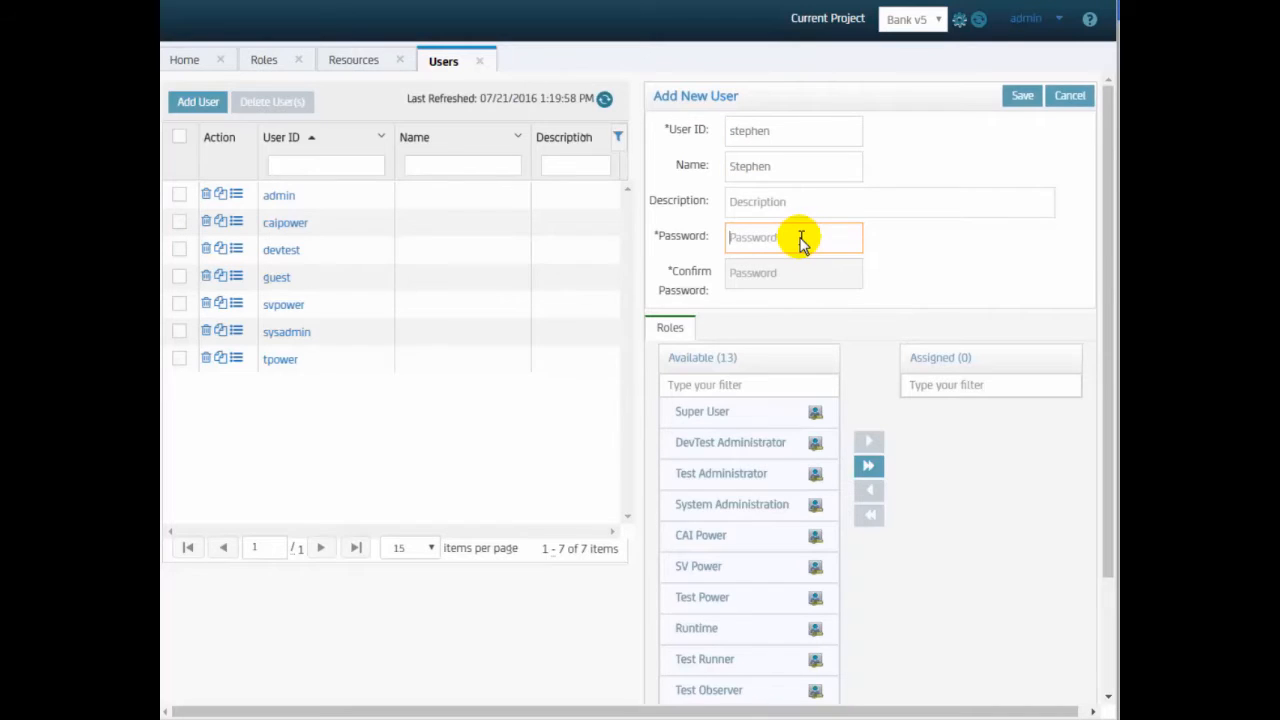
text(•••••••••••••)
click(788, 273)
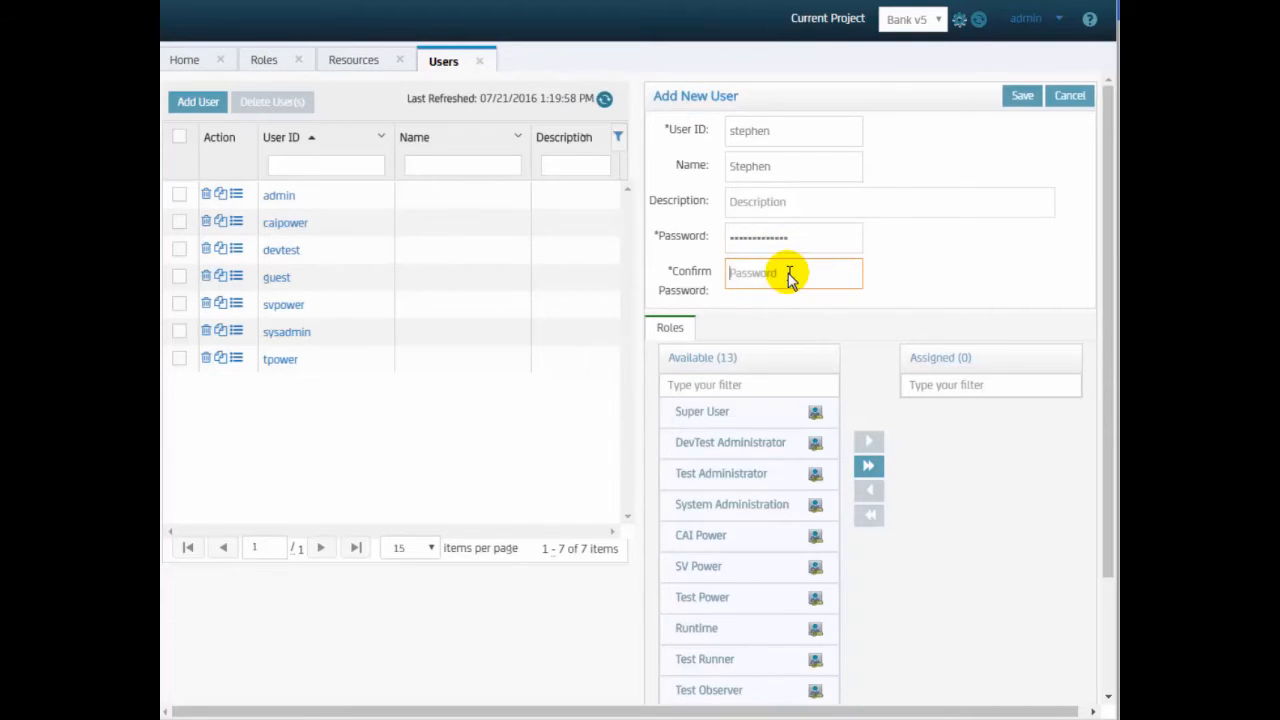
key(ctrl+v)
- Assign the Super User role to the new user and save the account
click(757, 415)
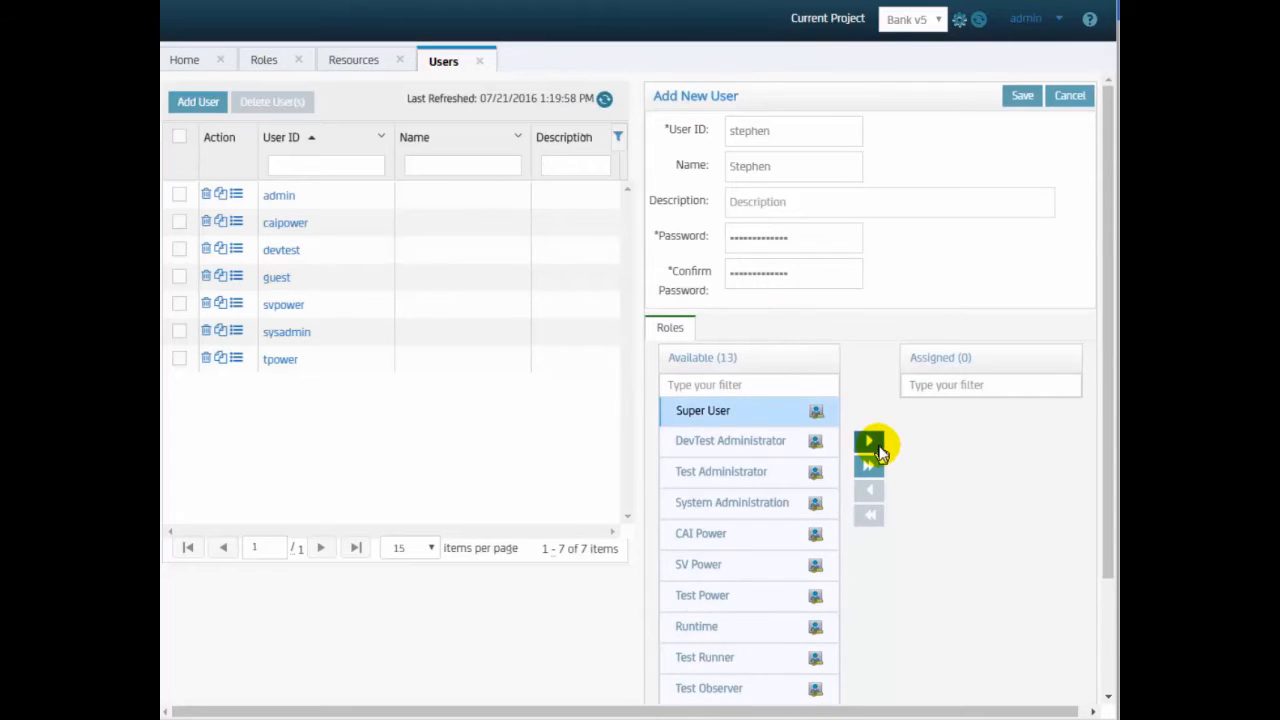
click(878, 439)
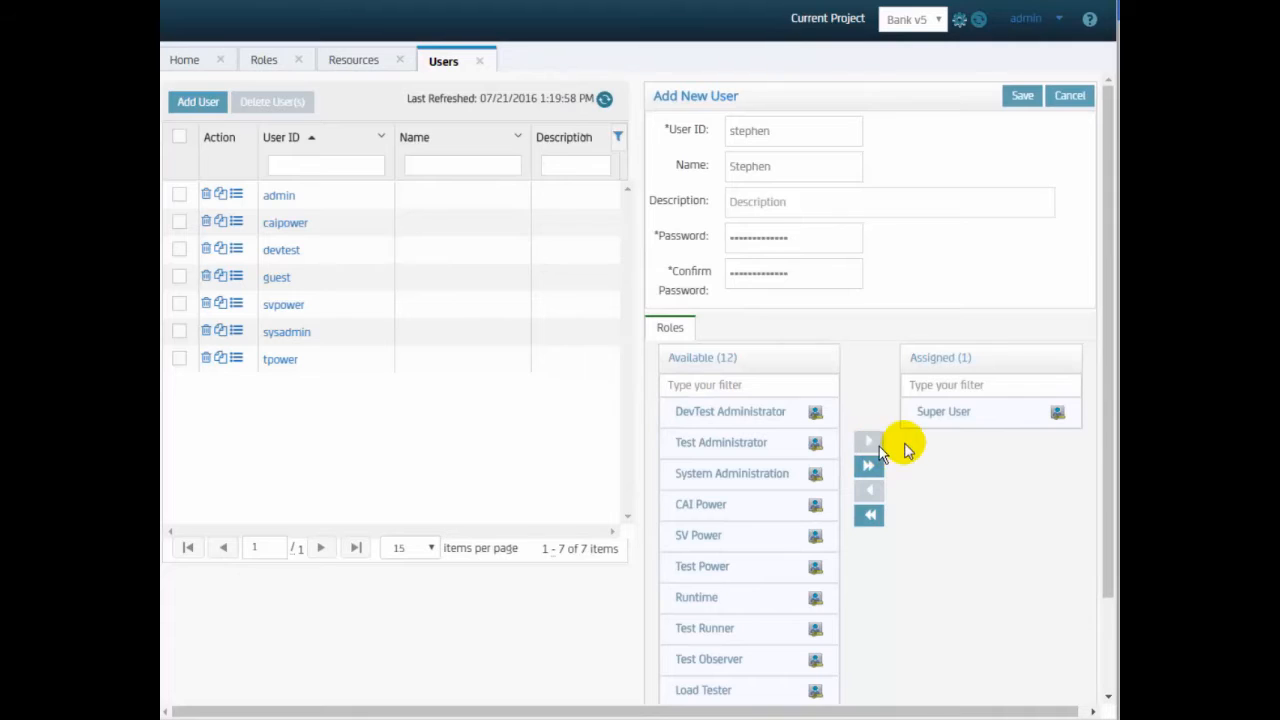
click(1024, 100)
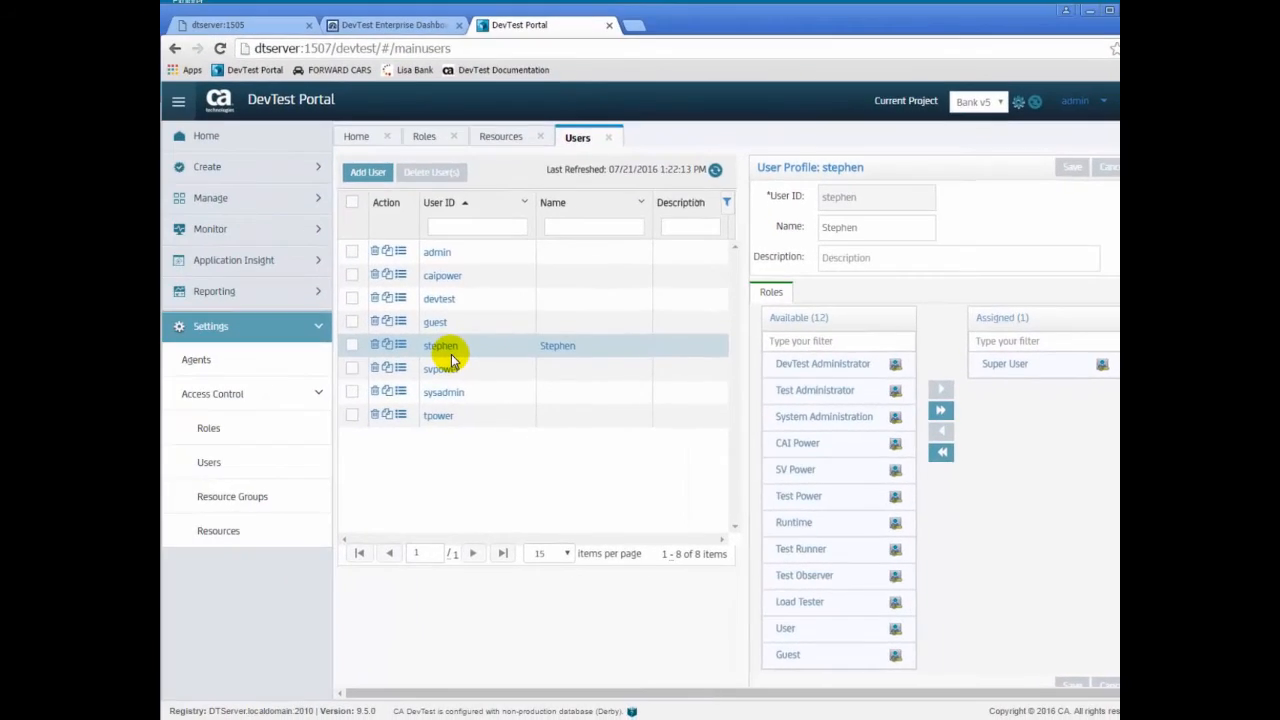
- Reopen the portal from its bookmark and go to Monitor > Server Health
click(609, 27)
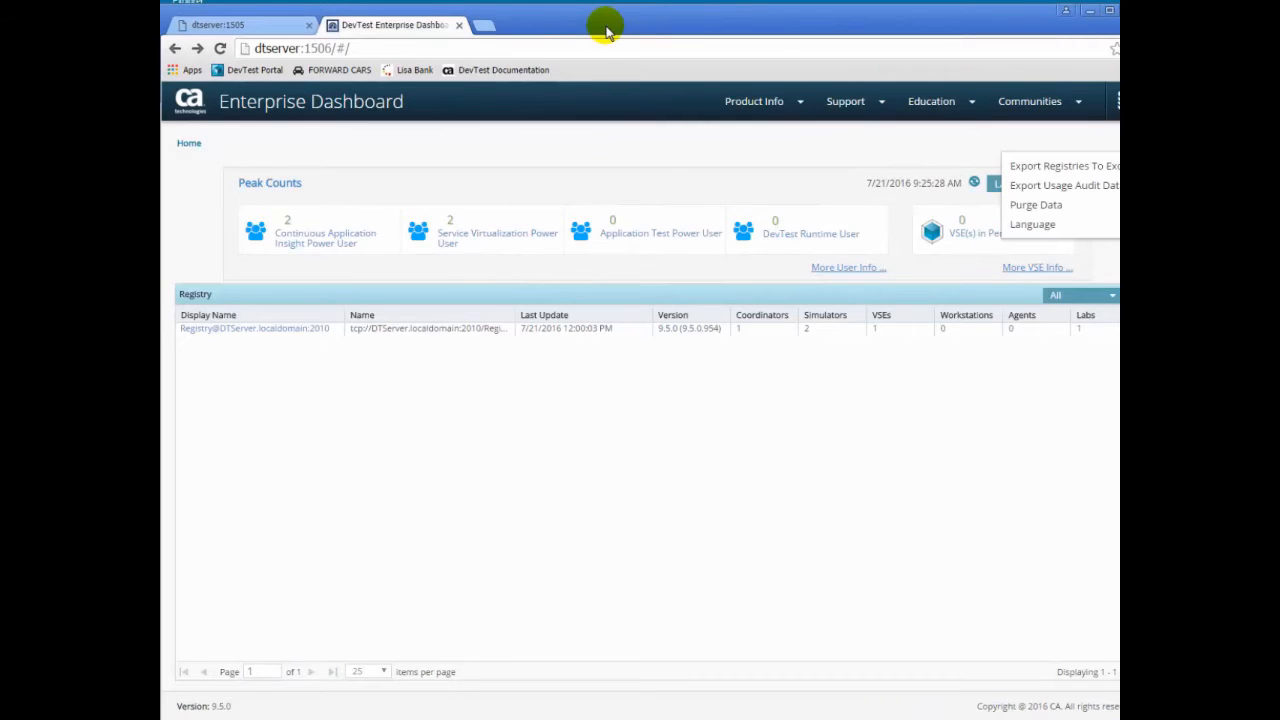
click(240, 71)
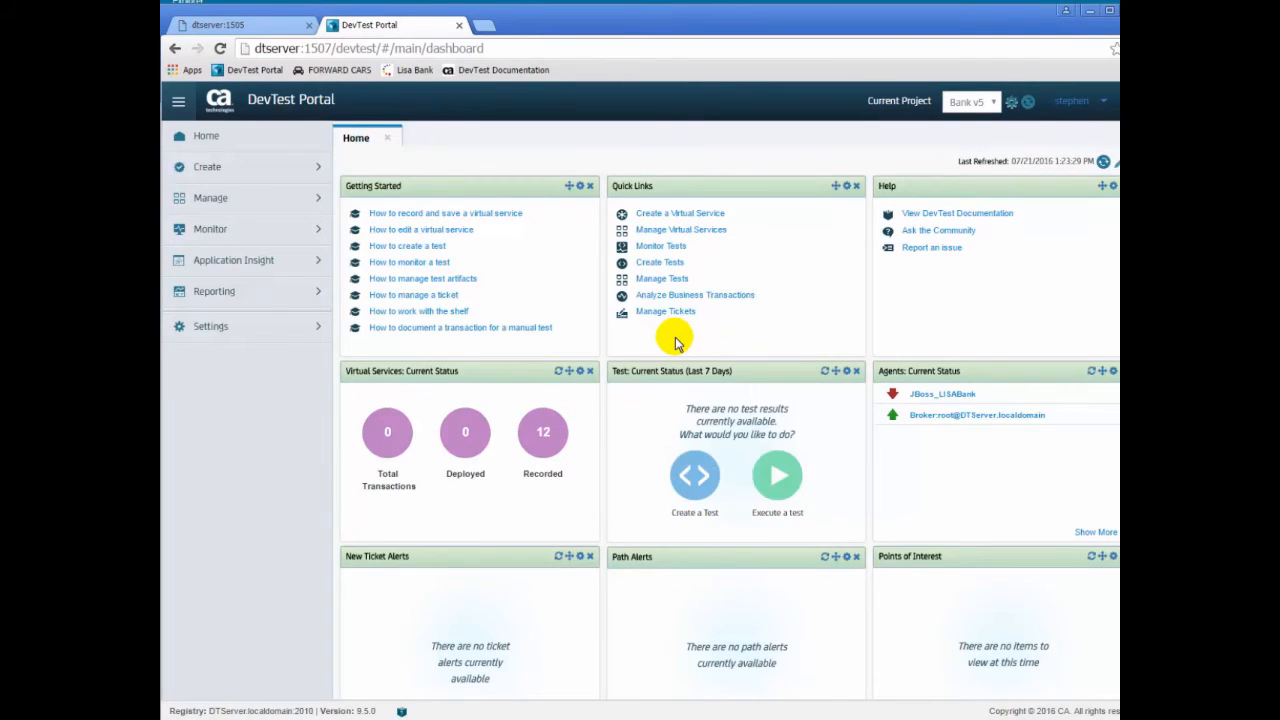
click(314, 330)
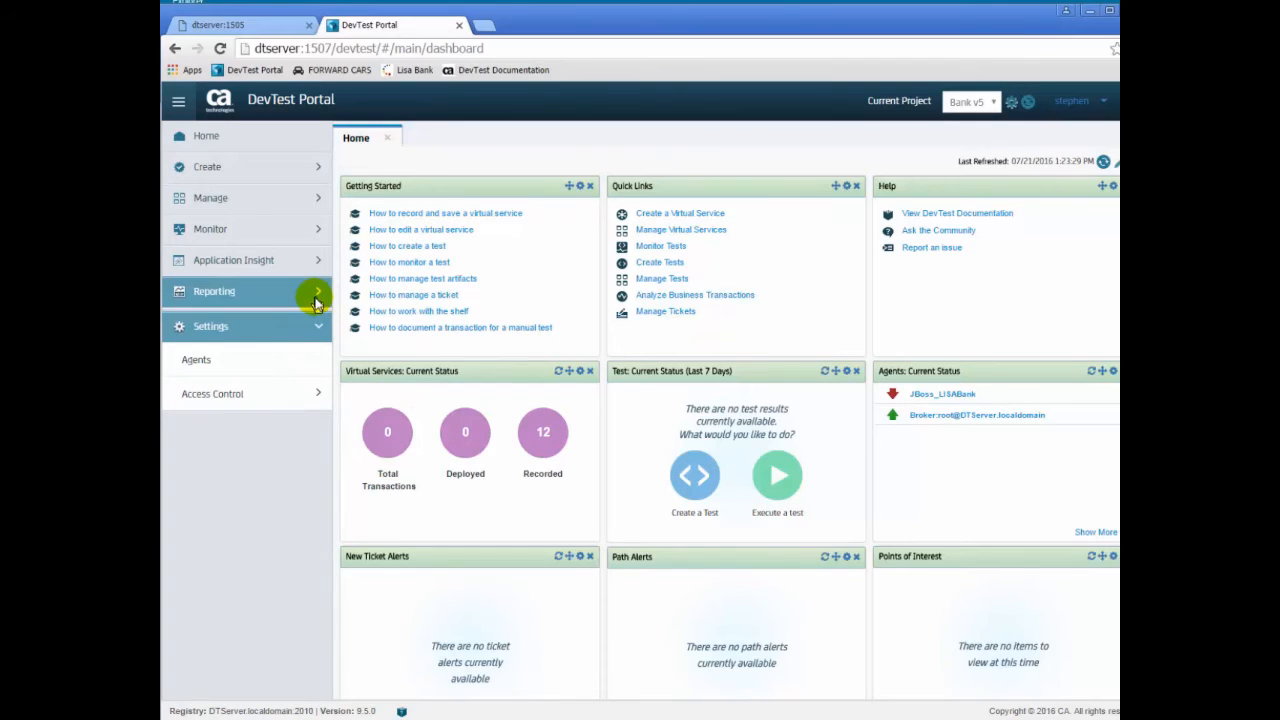
click(316, 302)
click(316, 302)
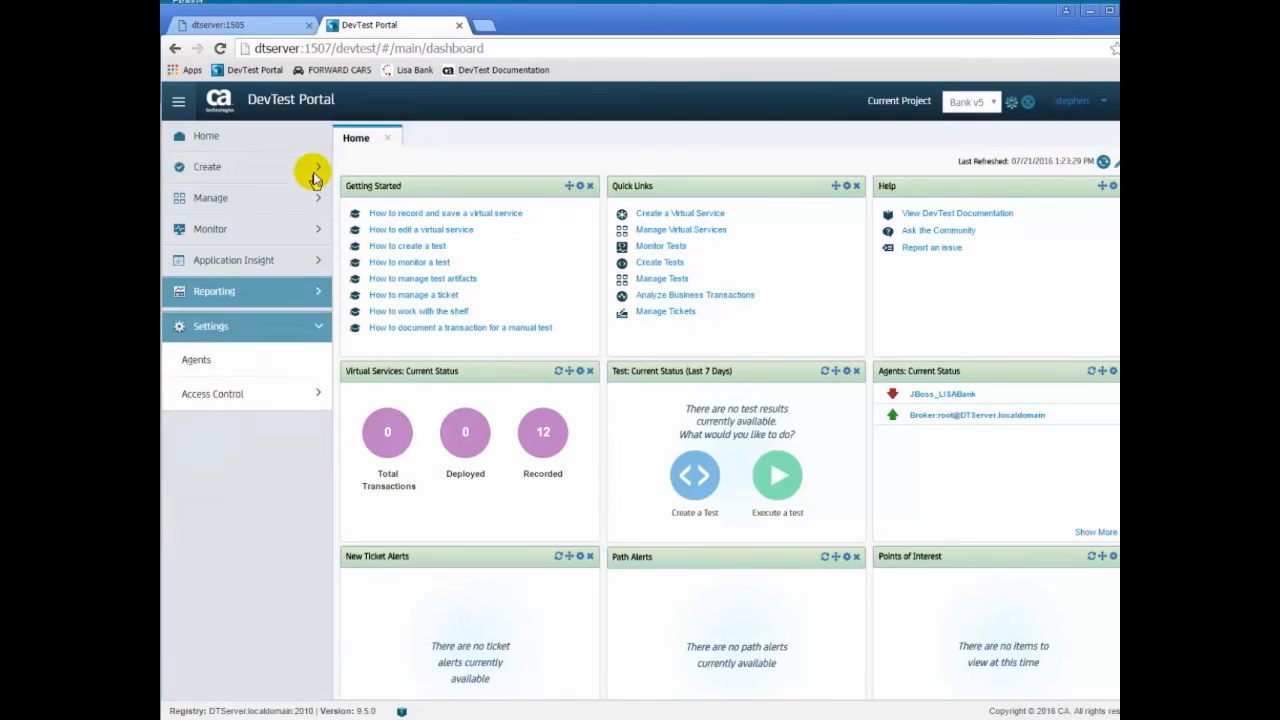
click(313, 170)
click(313, 172)
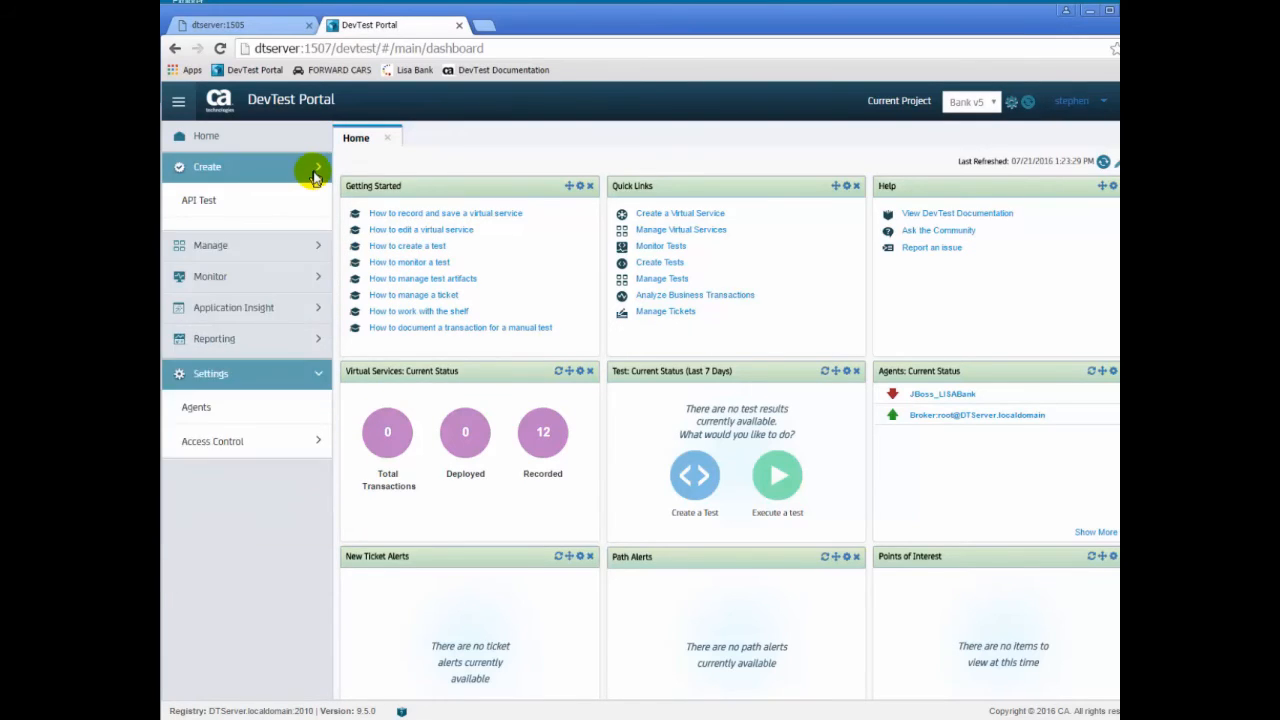
click(313, 236)
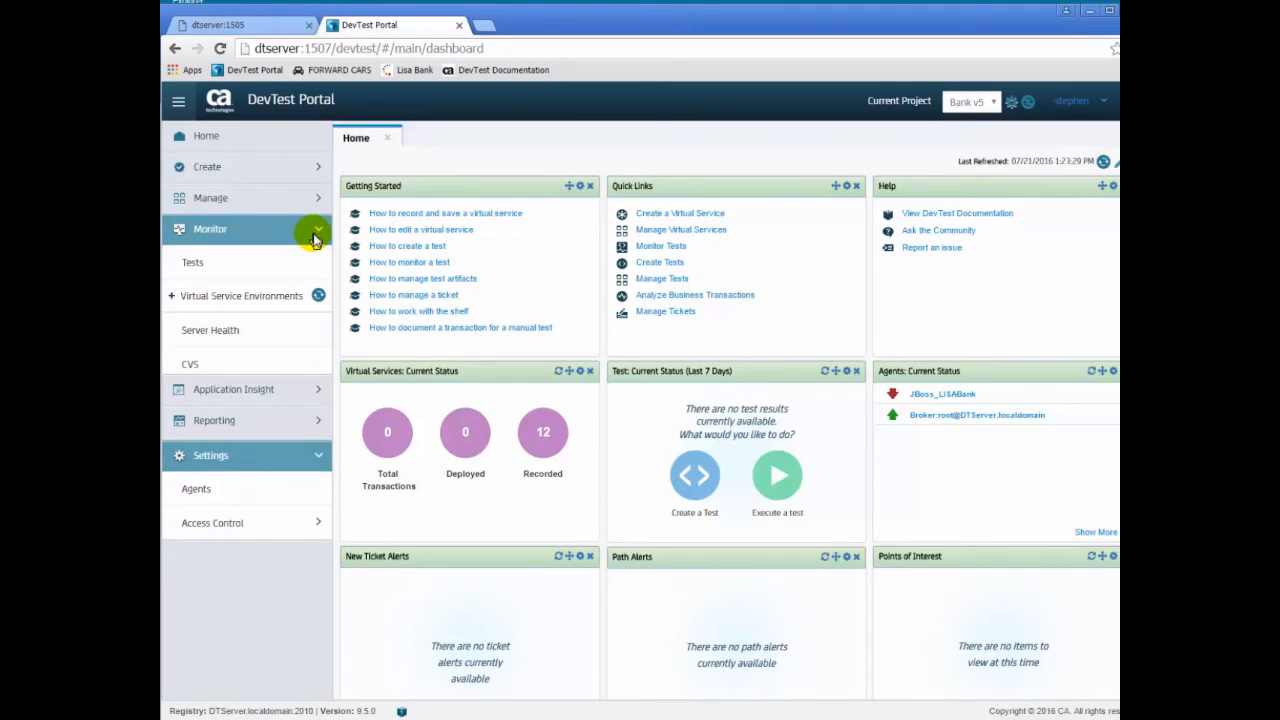
click(229, 345)
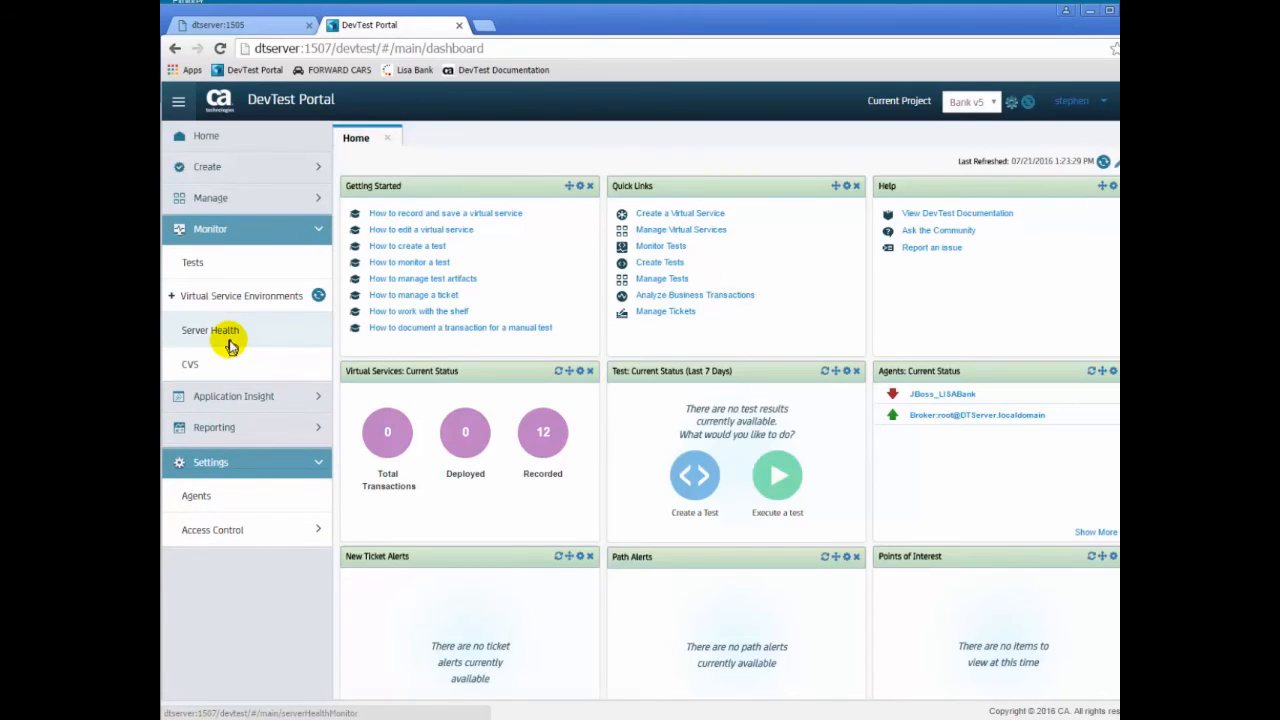